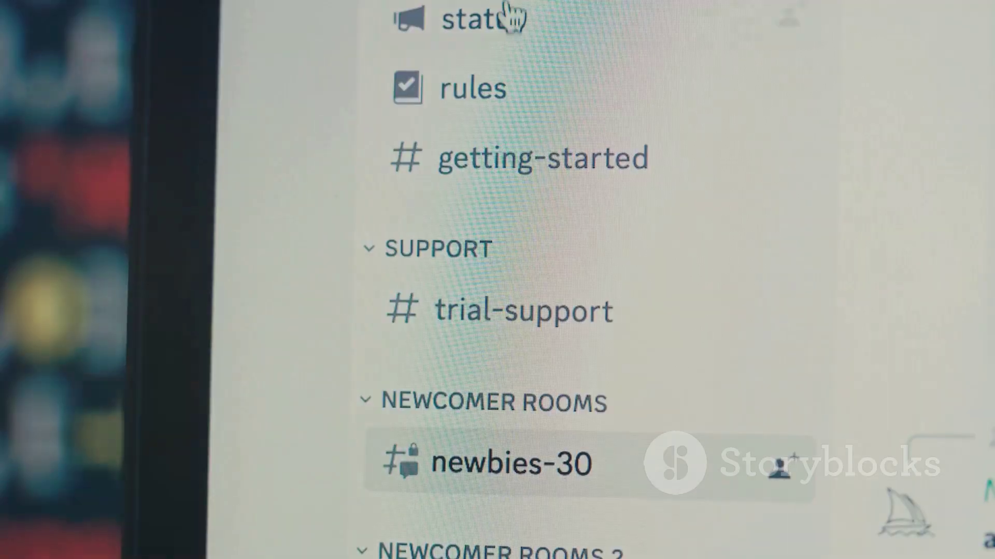
scroll(510, 18, "down", 4)
scroll(509, 17, "down", 3)
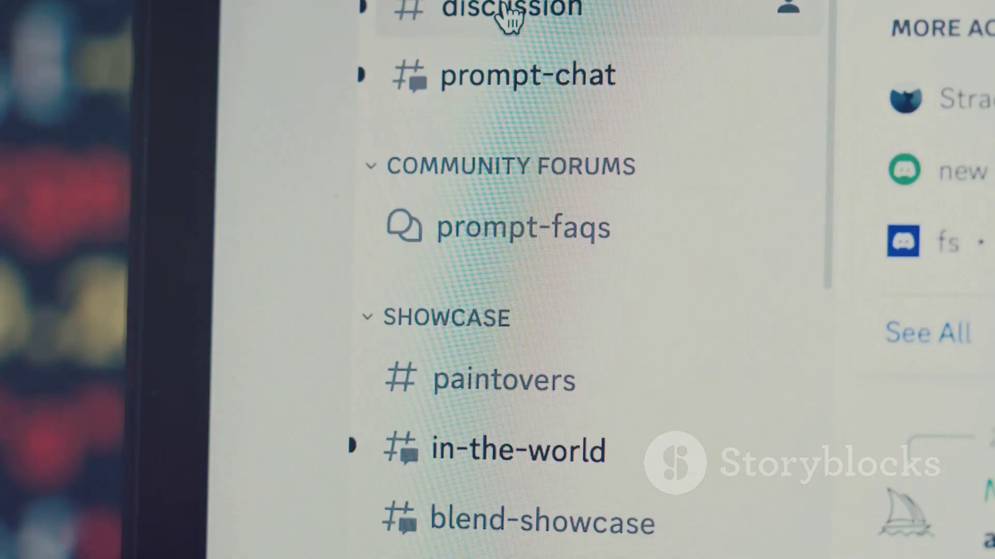
scroll(509, 18, "down", 3)
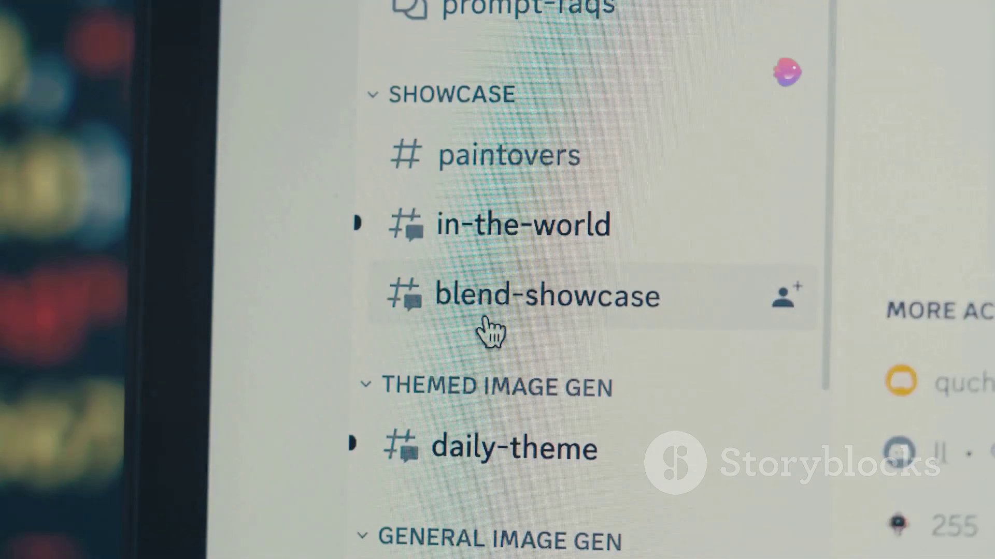